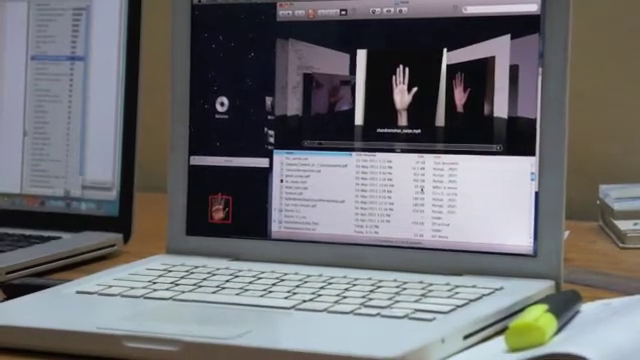
# Select the top hand-swipe video in the Finder list to preview its raised-hand clip
pyautogui.press('Up')
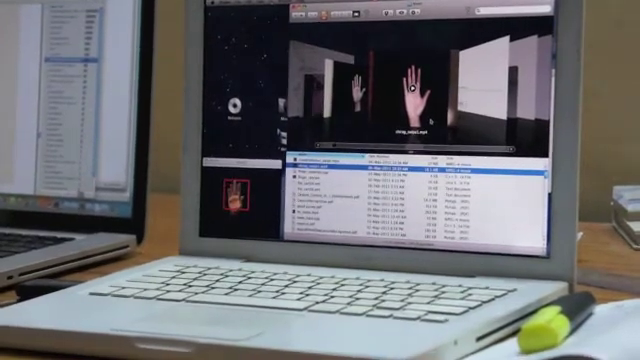
pyautogui.press('Up')
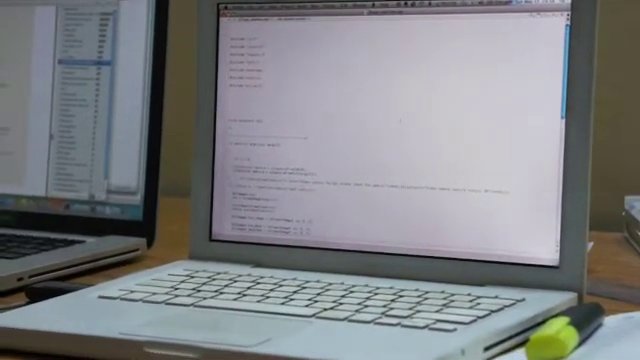
pyautogui.scroll(-3, 385, 130)
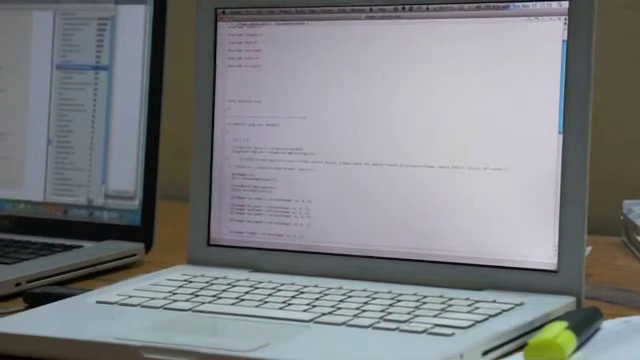
pyautogui.scroll(-4, 390, 130)
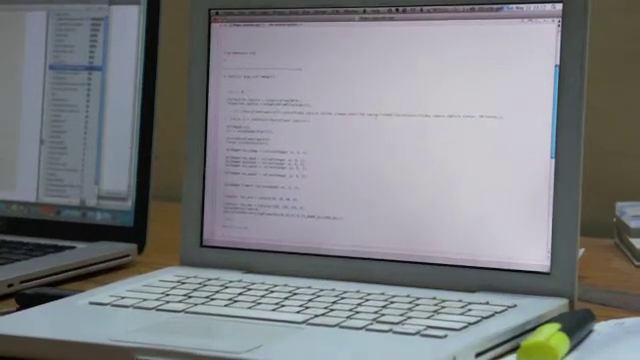
pyautogui.scroll(-3, 380, 140)
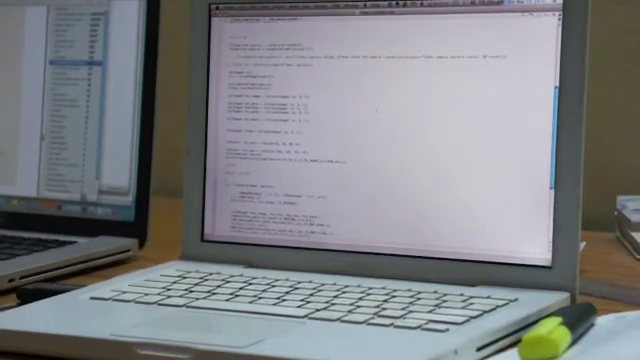
pyautogui.scroll(3, 380, 140)
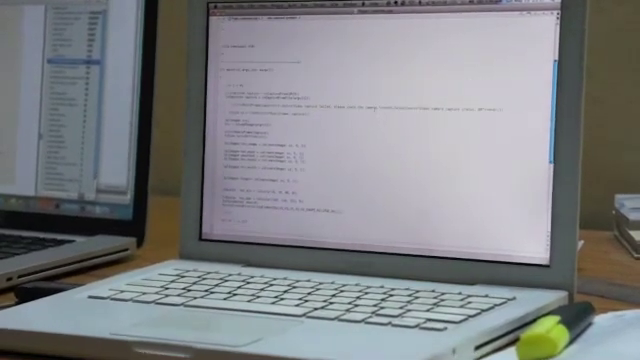